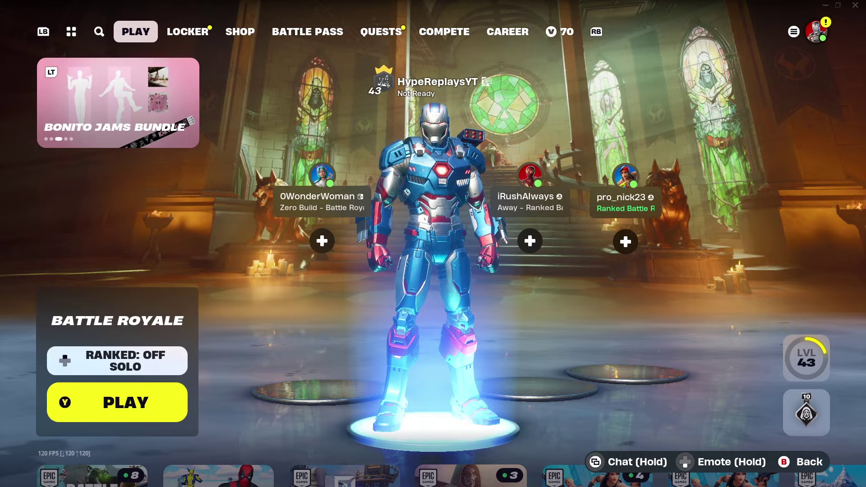
Browse the item shop's Marvel and Deadpool & Wolverine offers, then return to the lobby
key("e")
key("e")
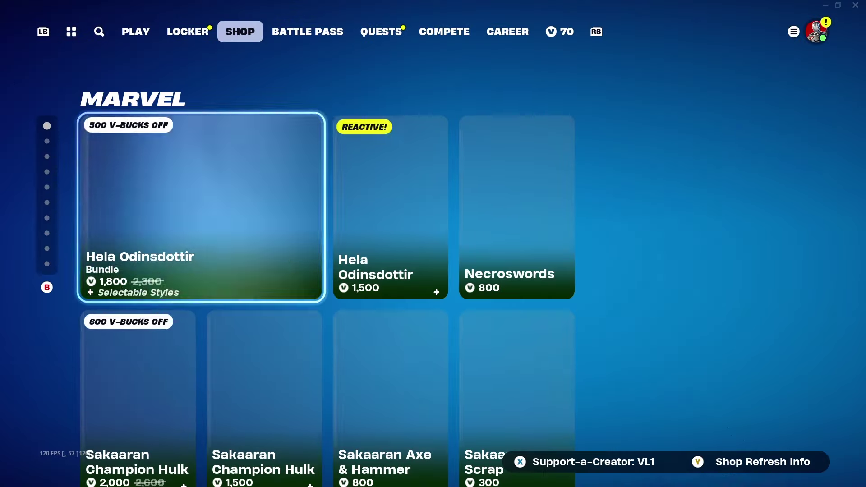
key("Down")
key("Up")
key("Down")
key("Right")
key("Right")
key("Down")
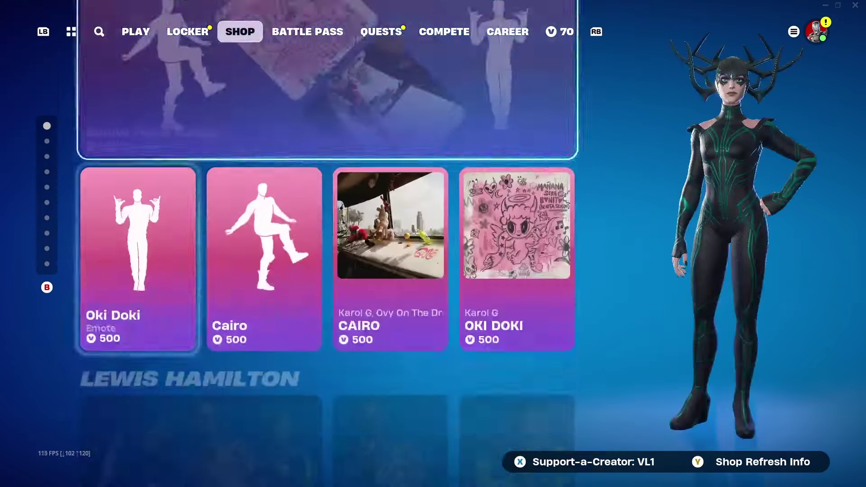
key("Down")
key("Down")
key("Down")
key("Down")
key("Down")
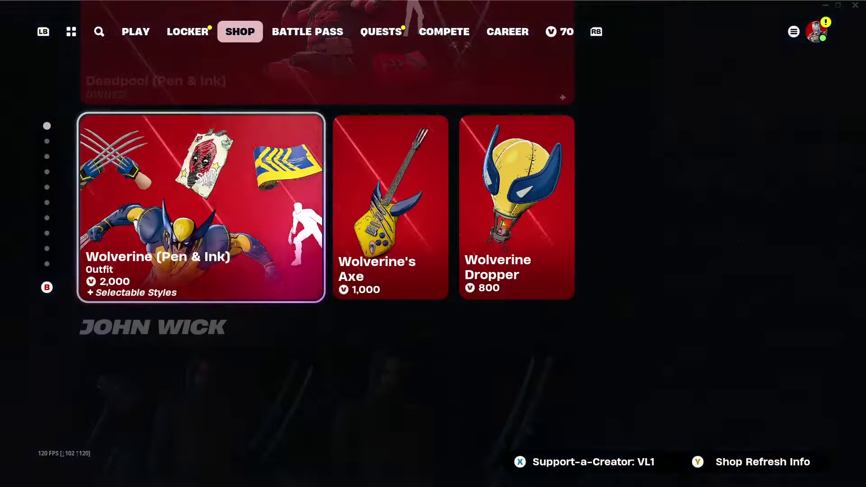
key("Up")
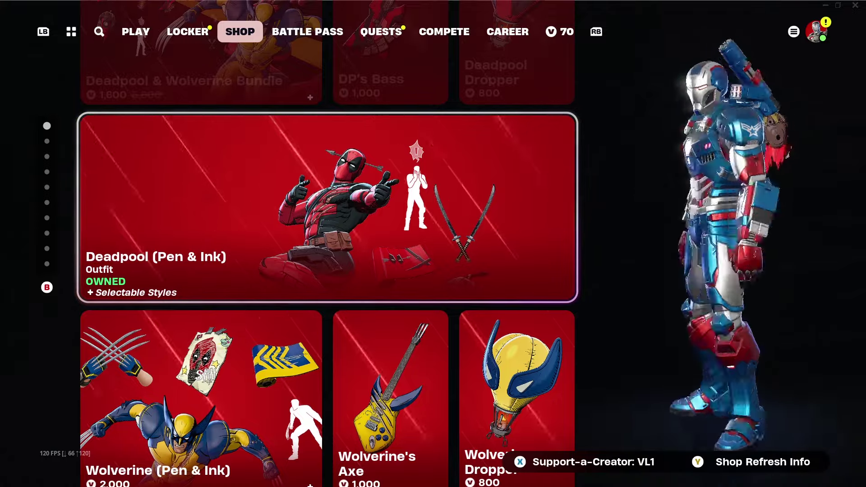
key("Up")
key("Down")
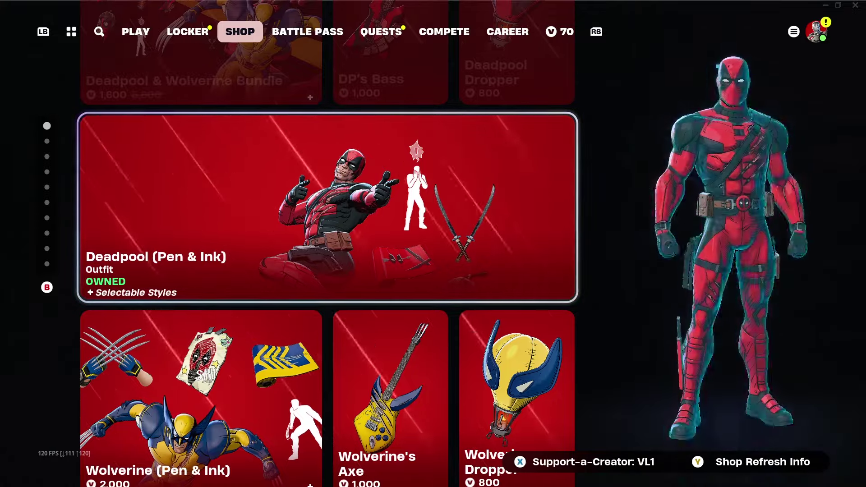
key("Down")
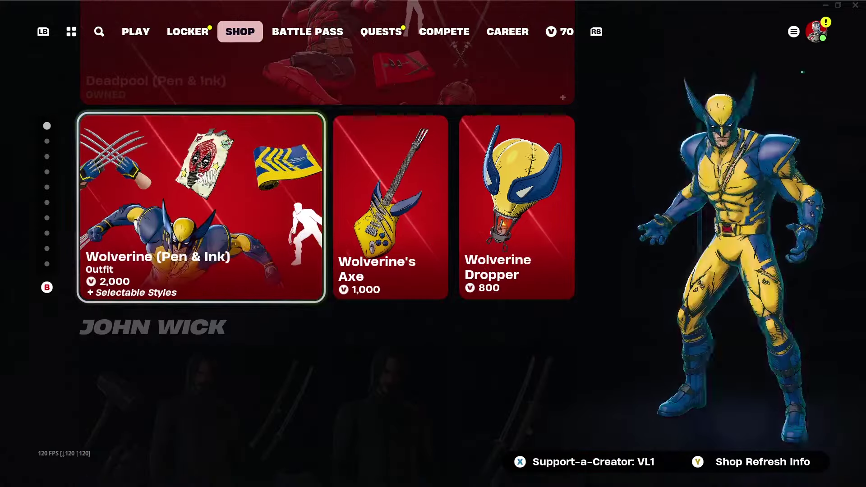
key("Escape")
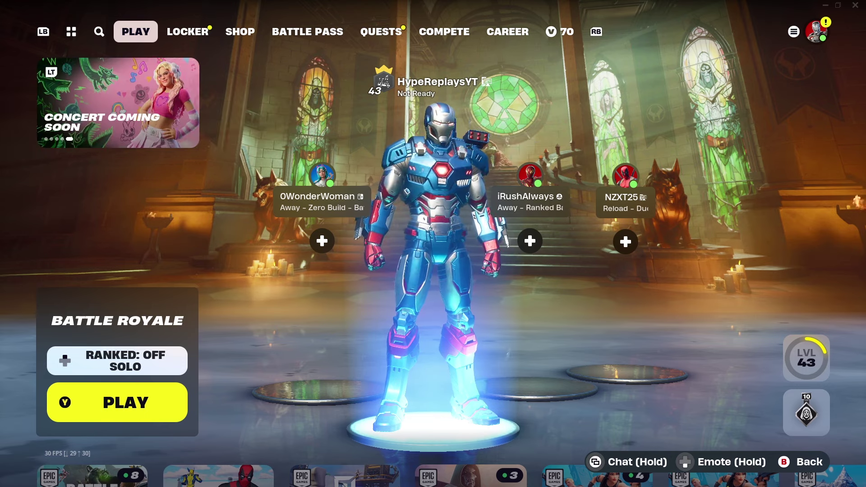
Open the Social panel, look at your profile and friend invites, then switch to Voice Chat
key("o")
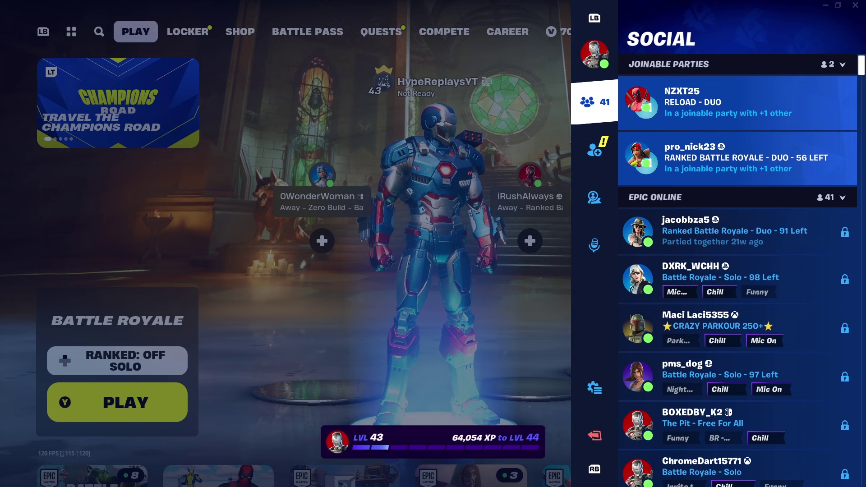
key("Up")
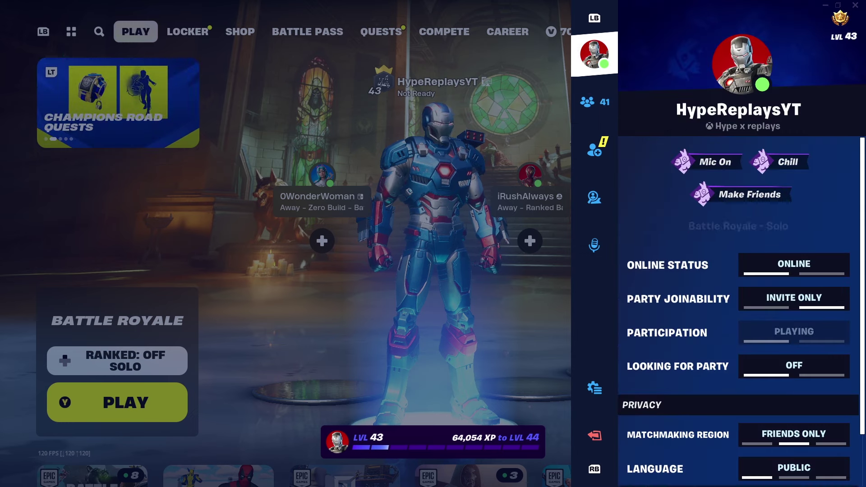
key("Down")
key("Down")
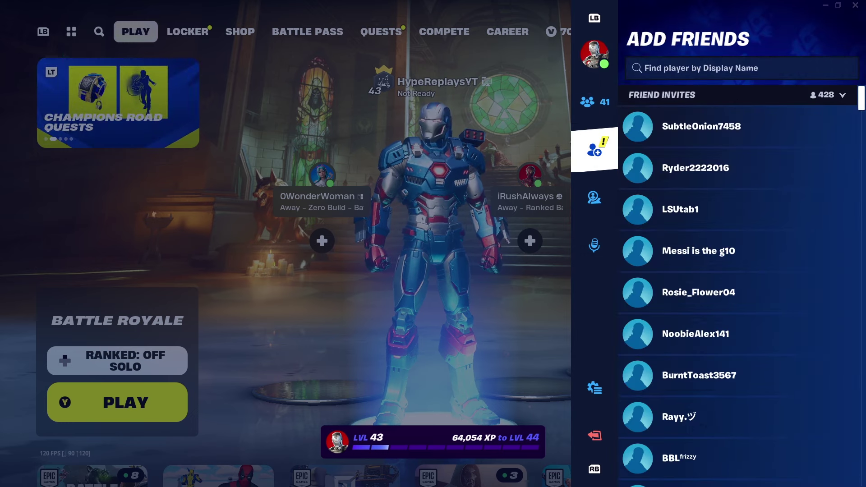
key("Right")
key("Down")
key("Down")
key("Down")
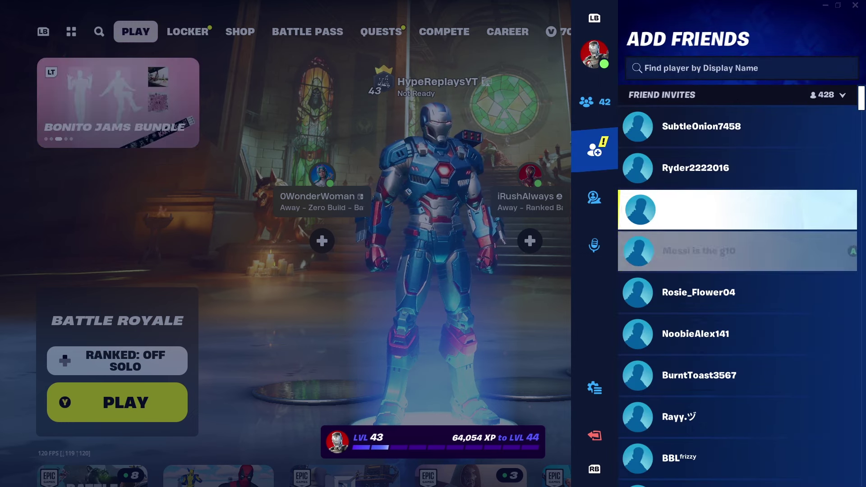
key("Left")
key("Down")
key("Down")
Review the Voice Chat rows: voice method Push to Talk and permission Friends Only
key("Right")
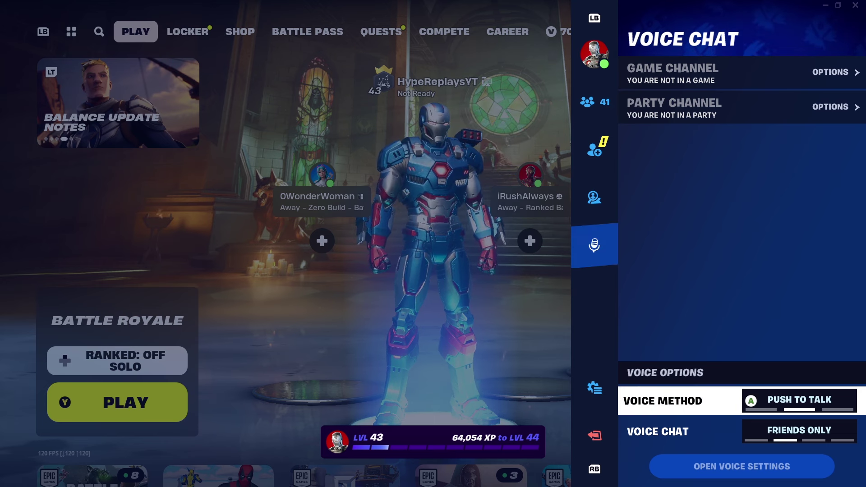
key("Down")
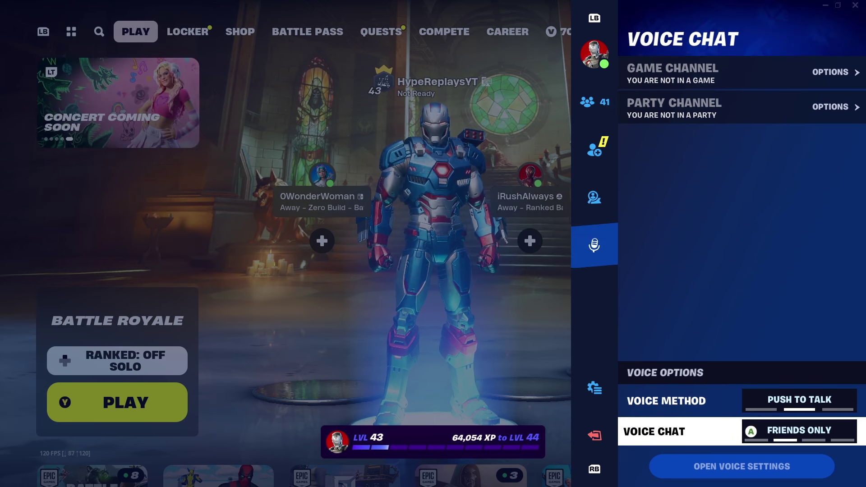
key("Up")
key("Down")
Switch the side panel to the Menu listing Settings, Parental Controls, Reporting and Legal
key("Down")
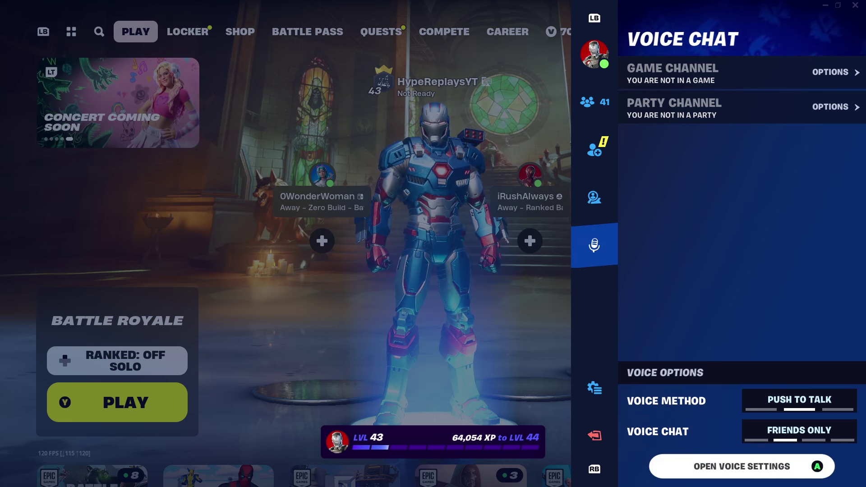
key("Left")
key("Down")
key("Right")
key("Down")
key("Down")
key("Down")
key("Down")
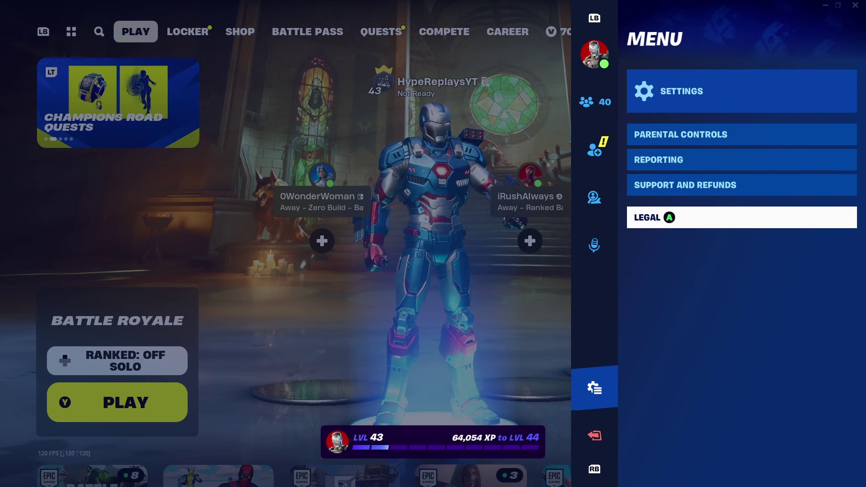
Open Settings from the Menu, landing on Video Display: Windowed Fullscreen, 1920 x 1080, 240 FPS
key("Up")
key("Left")
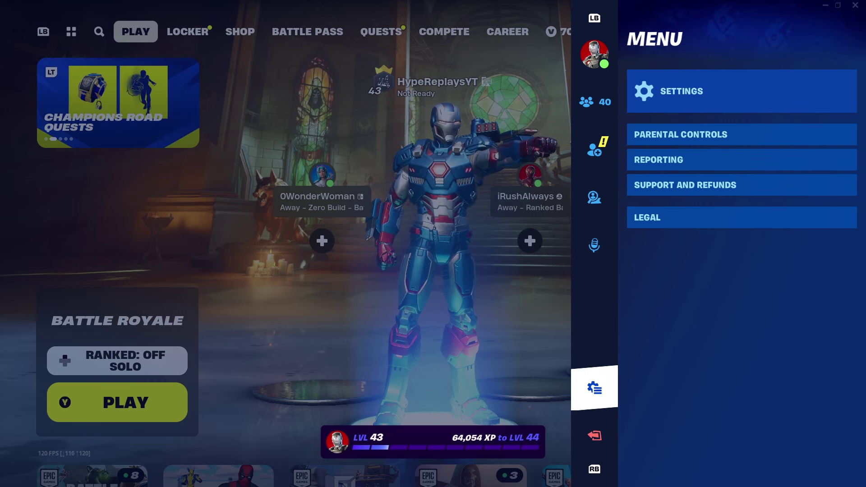
key("Right")
key("Return")
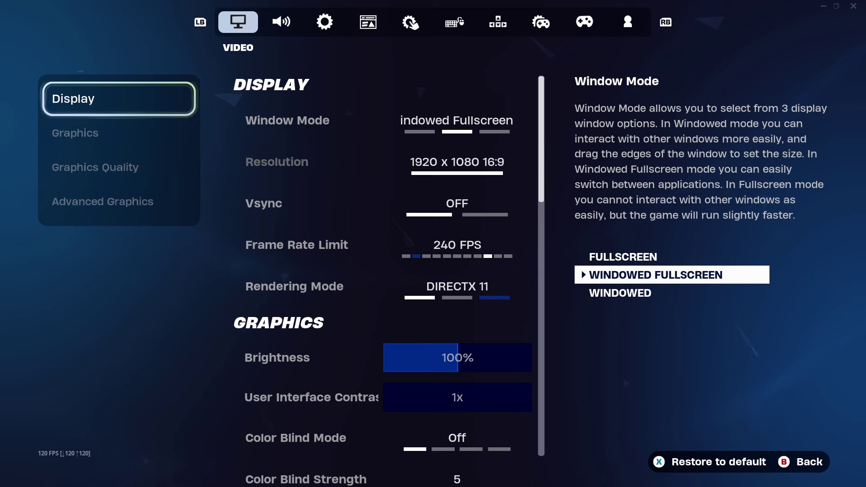
Cycle the settings tabs past Audio, Language, Game UI, keyboard and controller to Account and Privacy
key("e")
key("e")
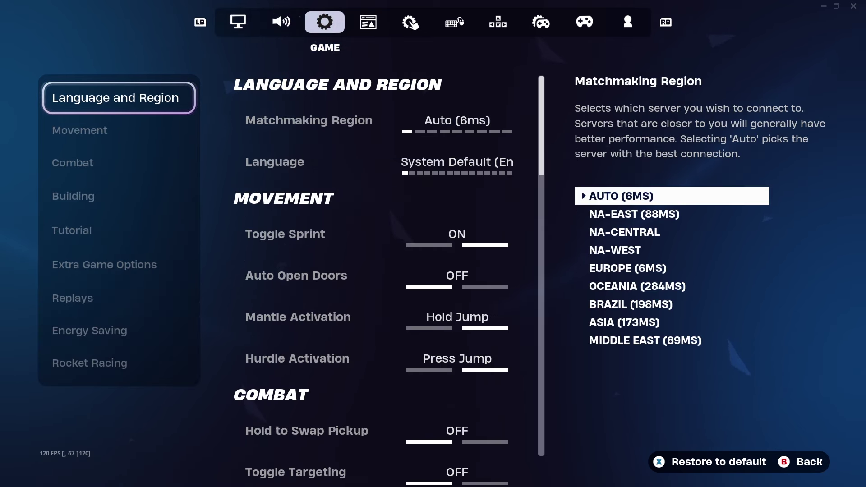
key("e")
key("e")
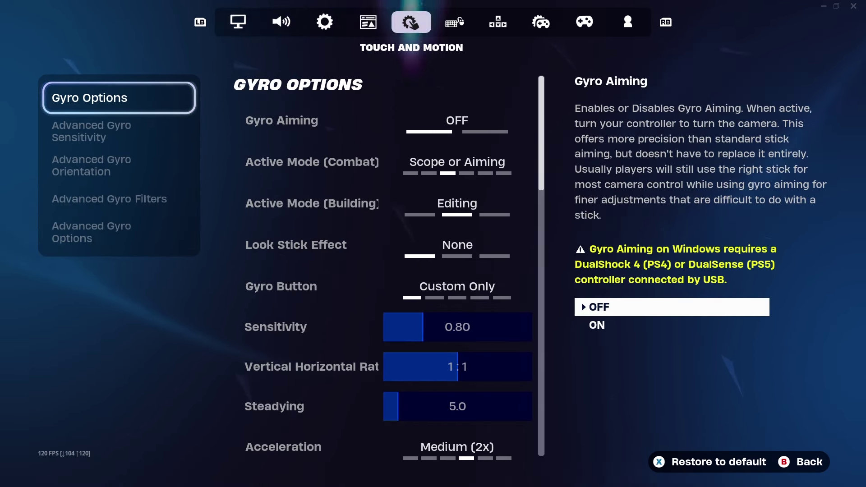
key("e")
key("e")
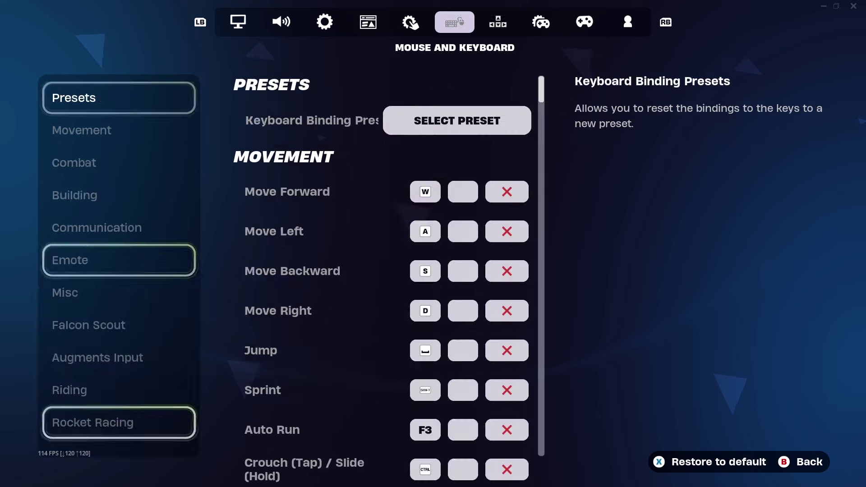
key("e")
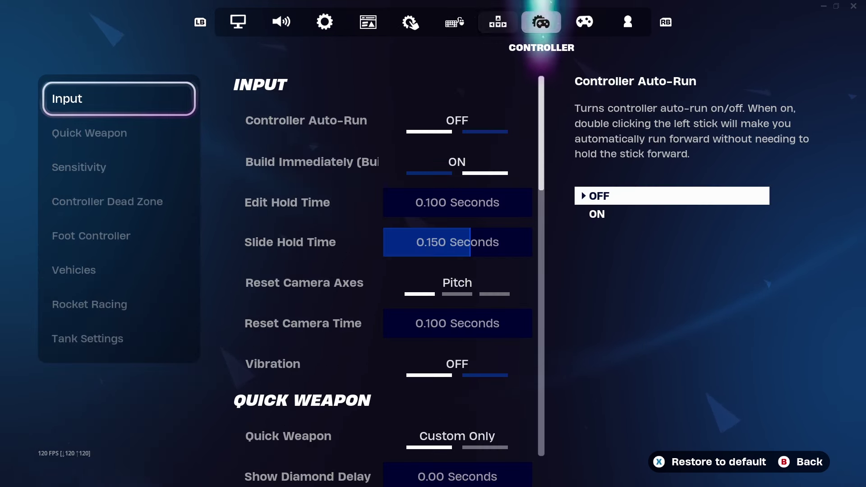
key("e")
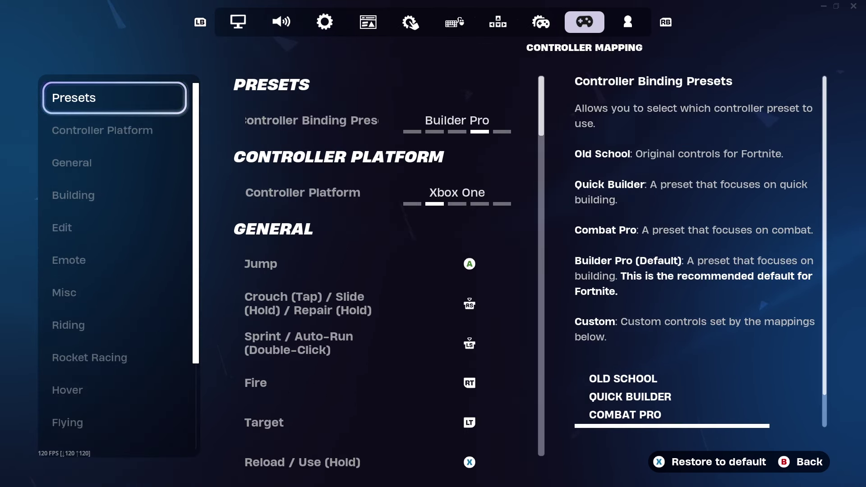
key("e")
key("e")
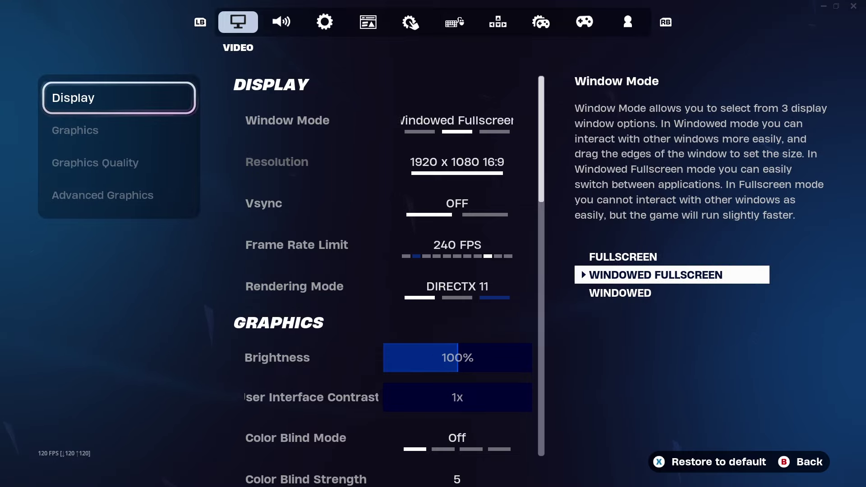
key("e")
key("e")
key("e")
key("e")
key("e")
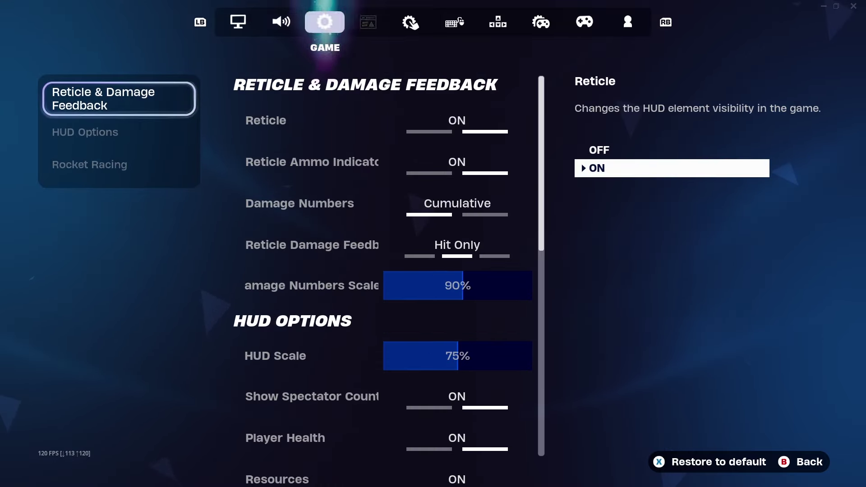
key("e")
key("e")
key("e")
key("e")
Review the Account and Privacy rows from friend invites to Public Game Stats, which is off
key("Right")
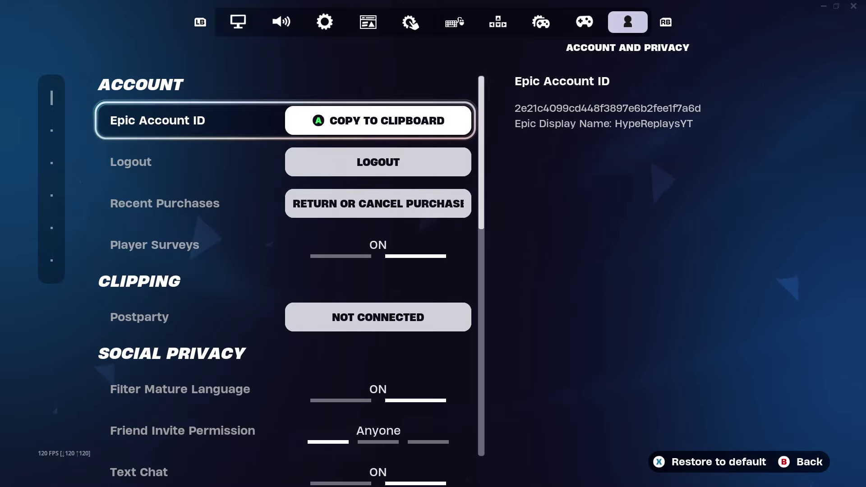
key("Down")
key("Down")
key("Down")
key("Down")
key("Down")
key("Down")
key("Down")
key("Down")
key("Down")
key("Down")
key("Down")
key("Down")
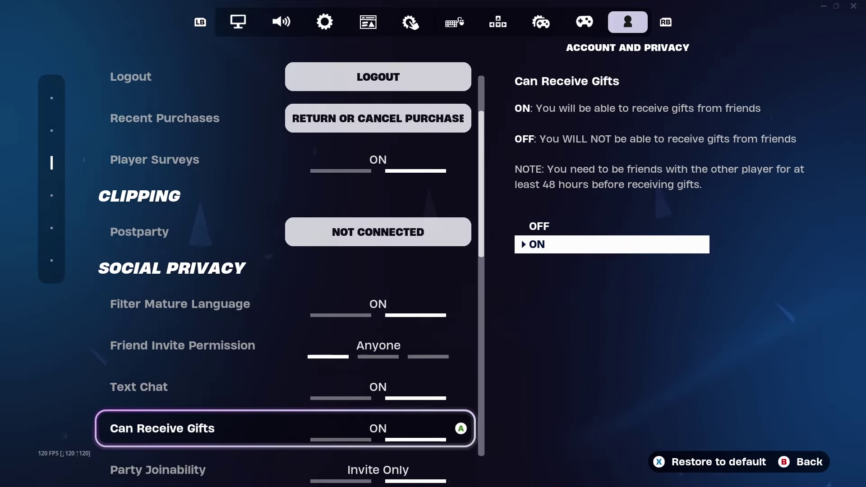
key("Up")
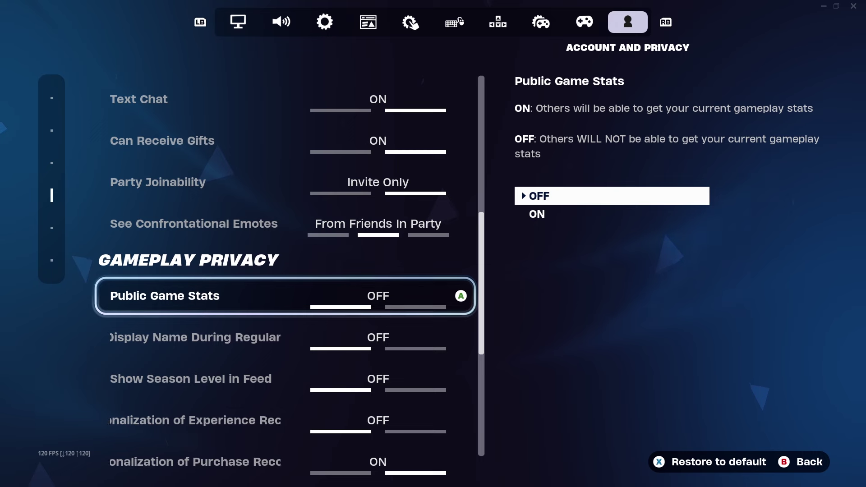
key("Down")
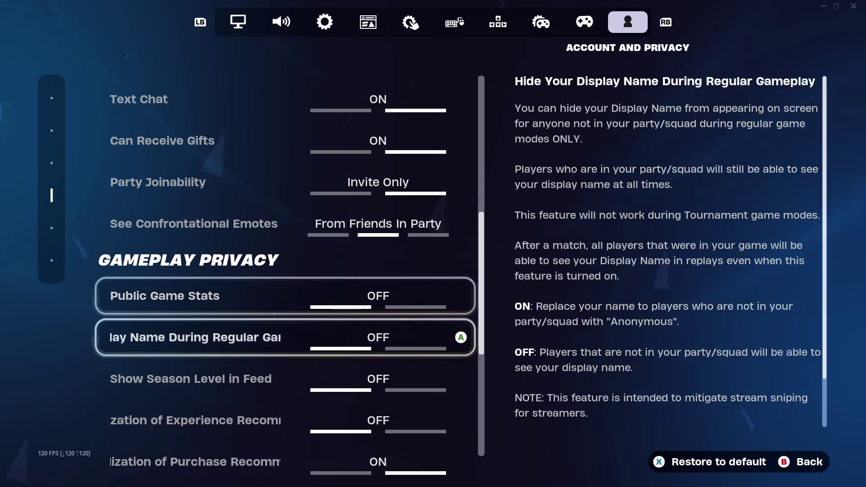
key("Down")
key("Up")
key("Up")
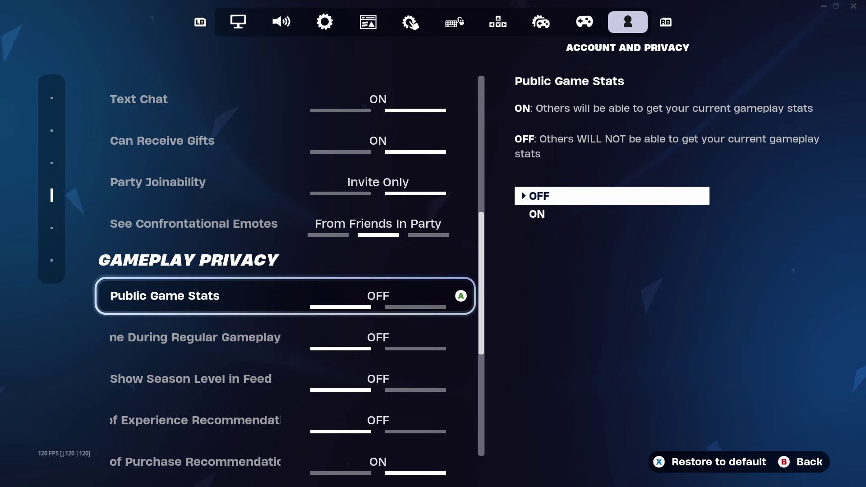
key("Down")
key("Down")
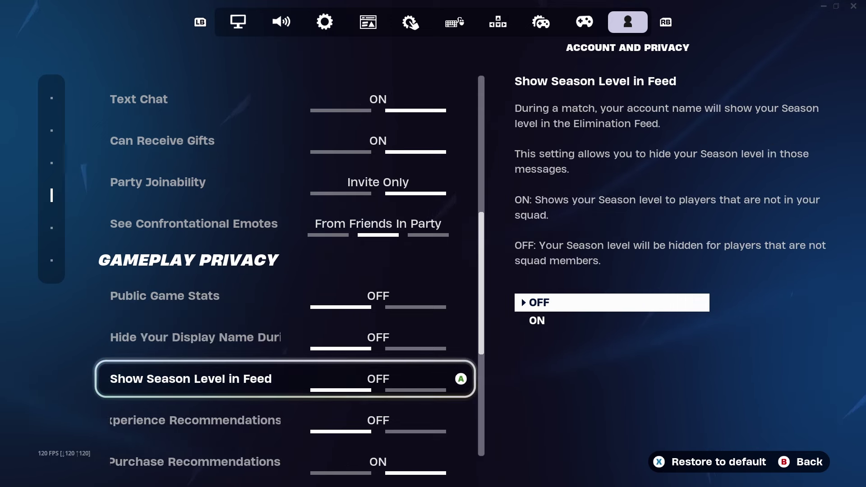
key("Down")
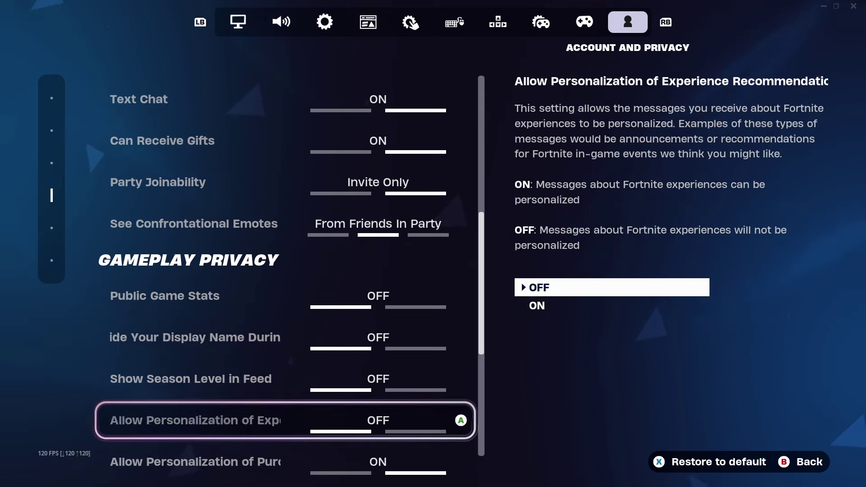
key("Down")
key("Up")
key("Up")
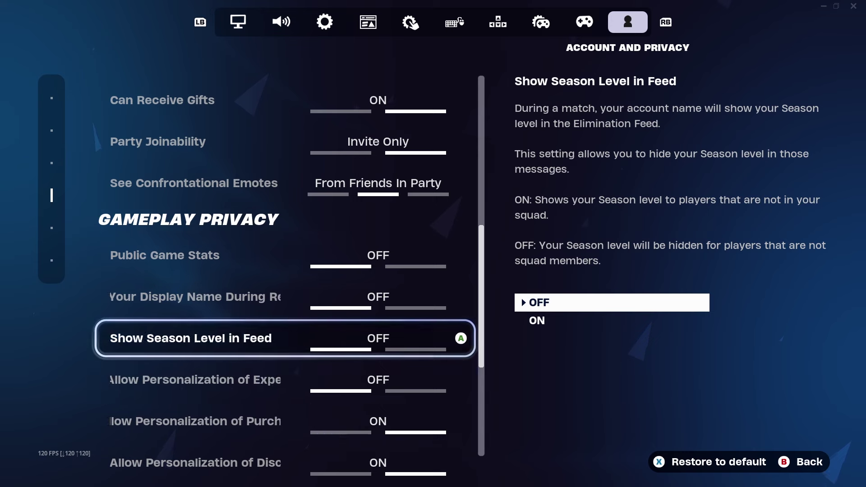
key("Down")
key("Down")
key("Down")
key("Down")
key("Down")
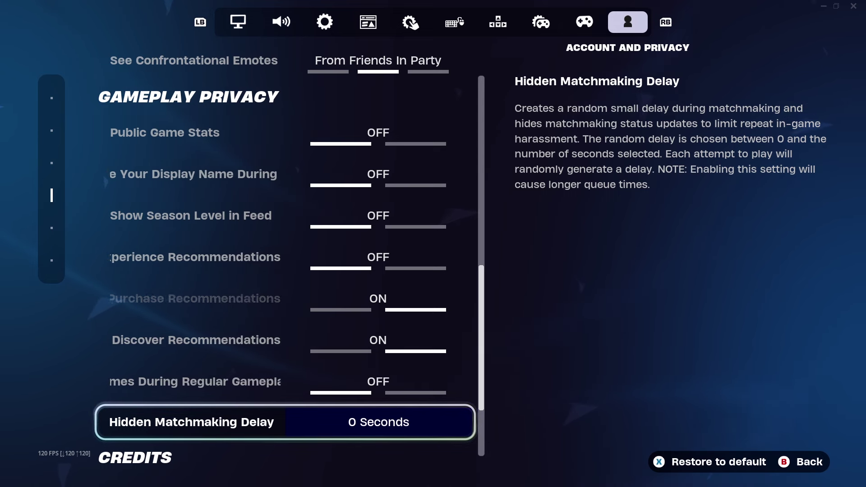
key("Right")
key("Right")
key("Right")
key("Right")
key("Right")
key("Right")
key("Right")
key("Right")
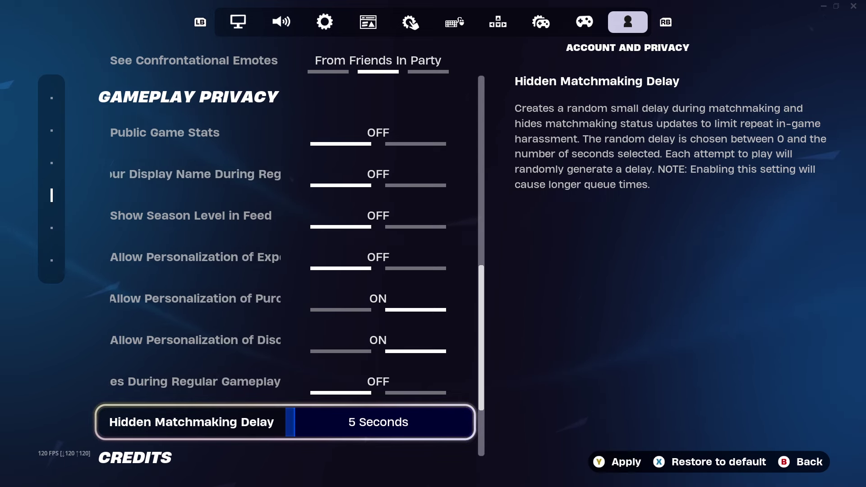
key("Left")
key("Left")
key("Left")
key("Left")
key("Left")
key("Left")
key("Left")
key("Left")
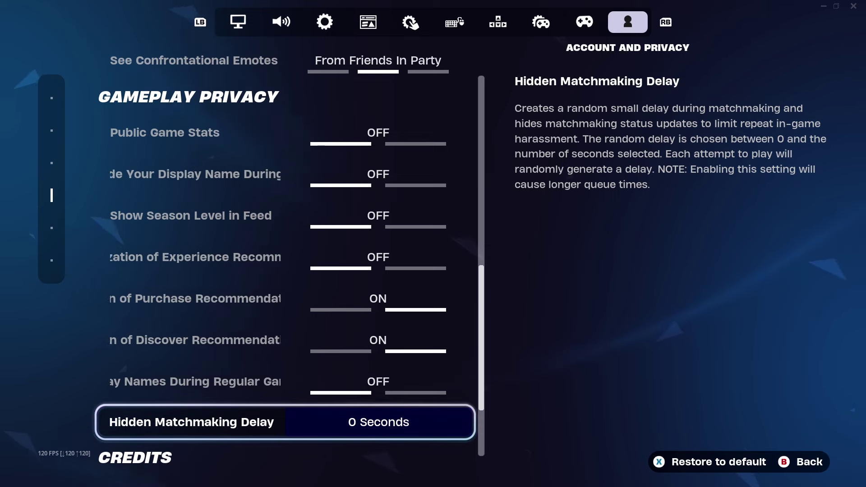
left_click(284, 381)
Read the Can Receive Gifts and Party Joinability (Invite Only) explanations, then show the category sidebar
key("Up")
key("Up")
key("Up")
key("Up")
key("Up")
key("Up")
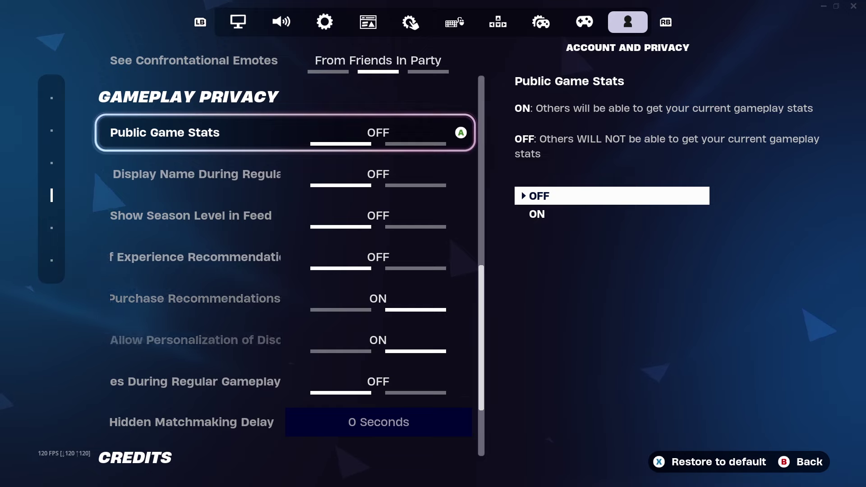
key("Up")
key("Up")
key("Up")
key("Up")
key("Up")
key("Up")
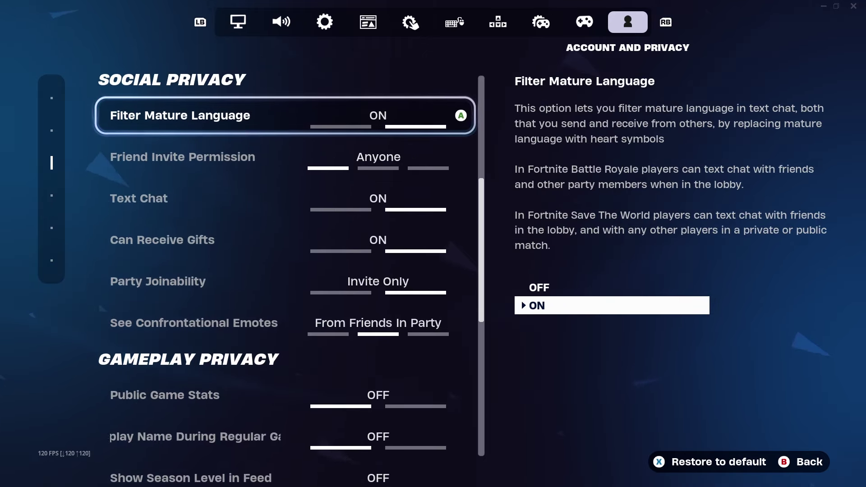
key("Down")
key("Down")
key("Down")
key("Up")
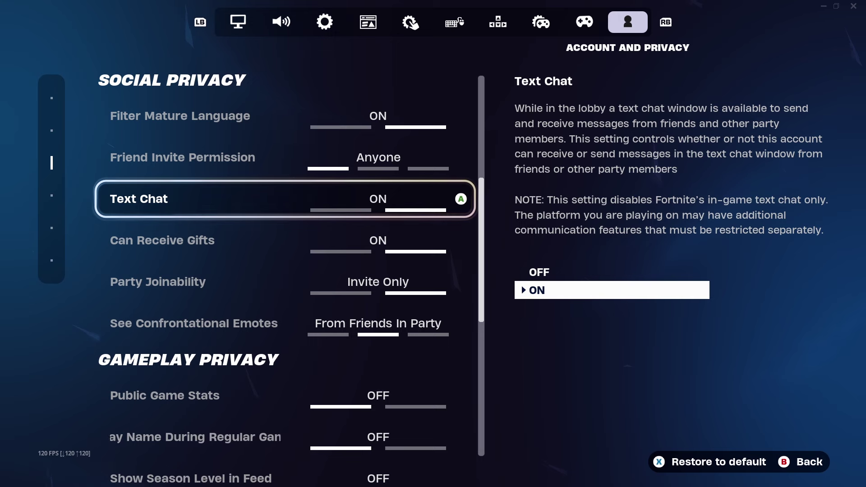
left_click(162, 240)
left_click(157, 281)
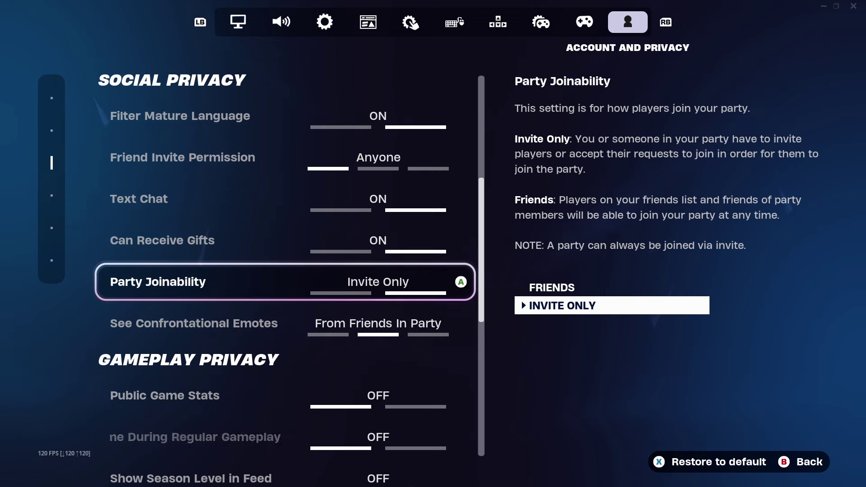
key("Left")
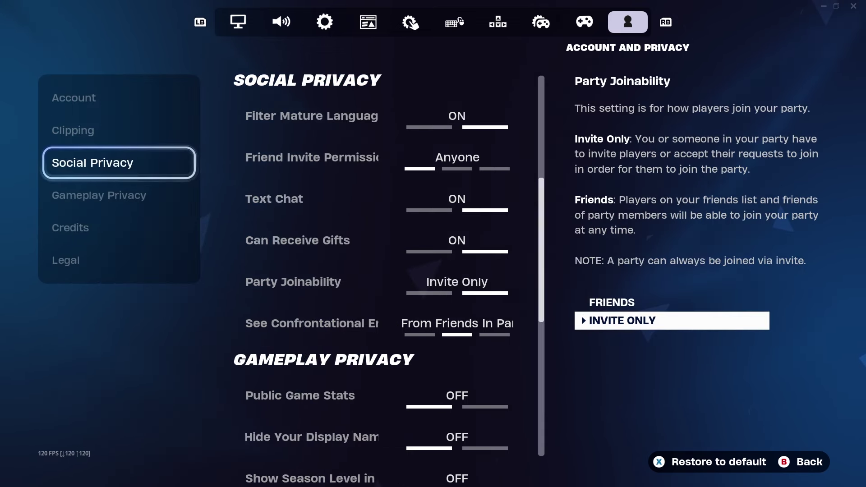
Exit settings to the lobby, check profile and Voice Chat in the Social panel, then close it
key("Escape")
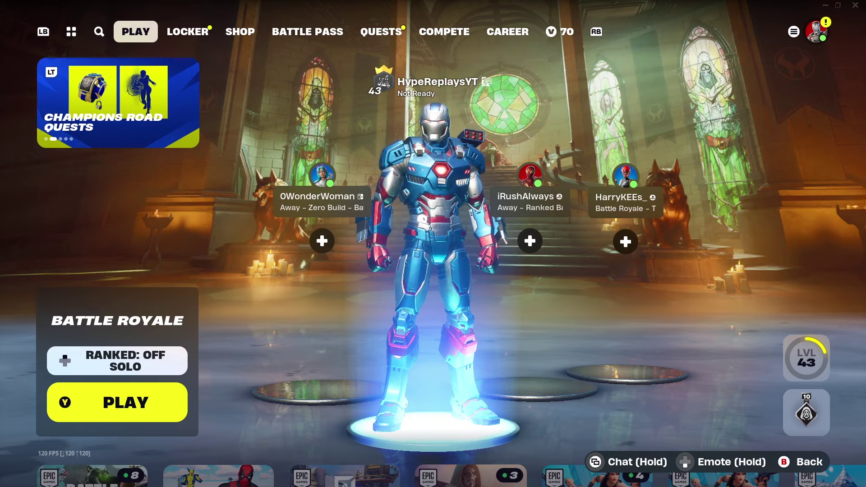
key("Tab")
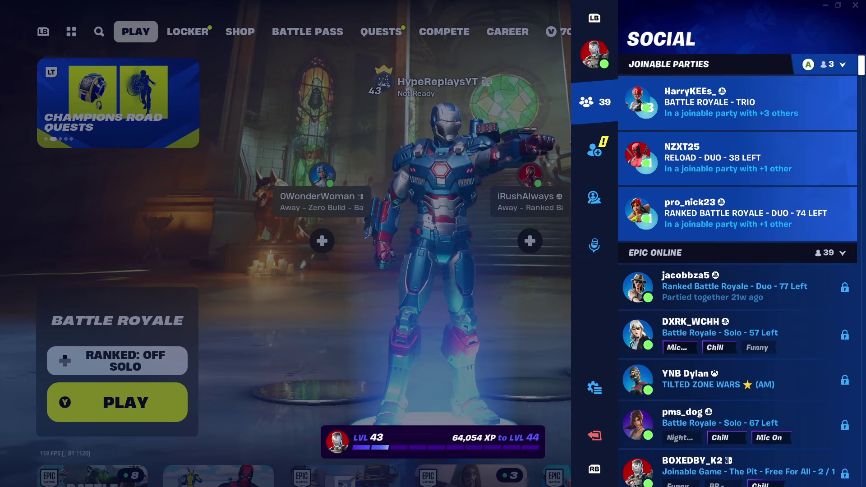
key("Up")
key("Down")
key("Down")
key("Down")
key("Down")
key("Down")
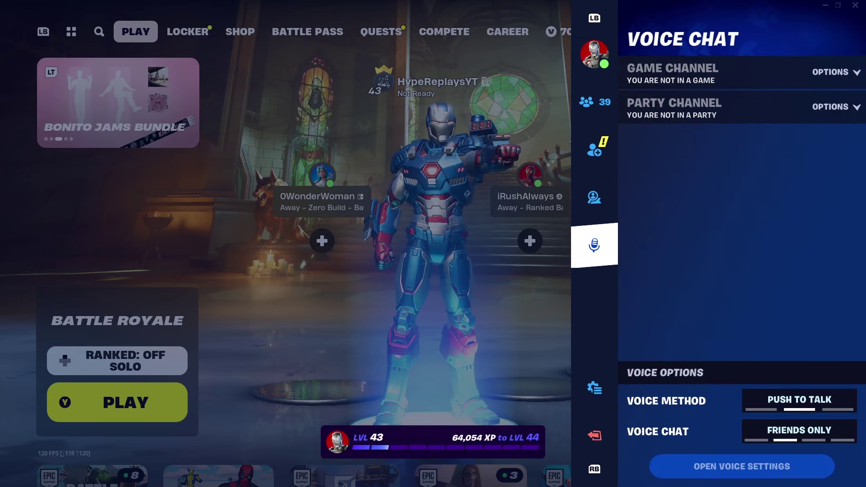
key("Escape")
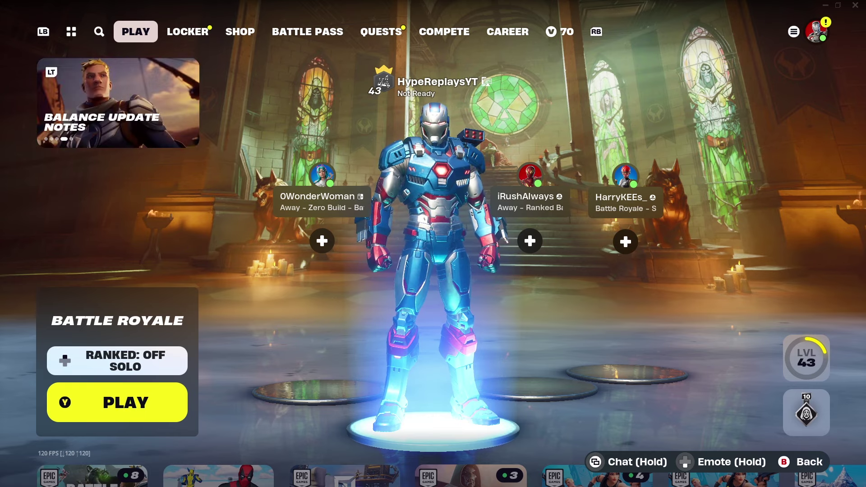
Open the Social panel and move down its side rail to the Menu icon
key("o")
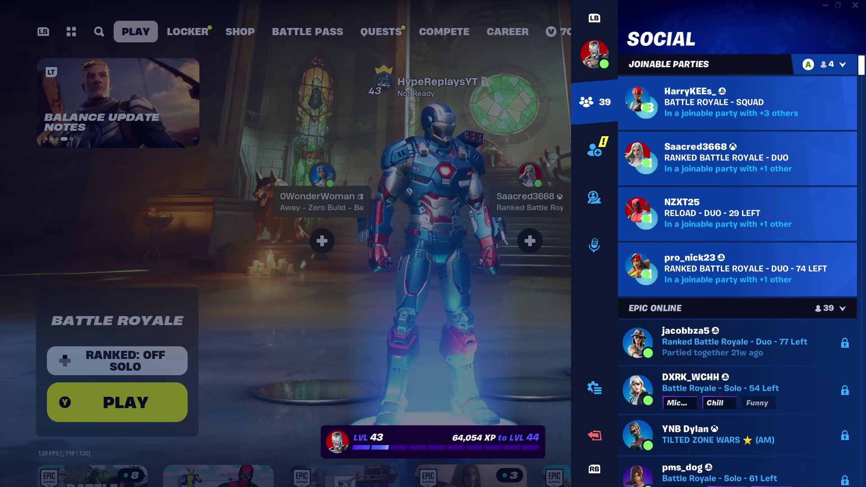
key("Left")
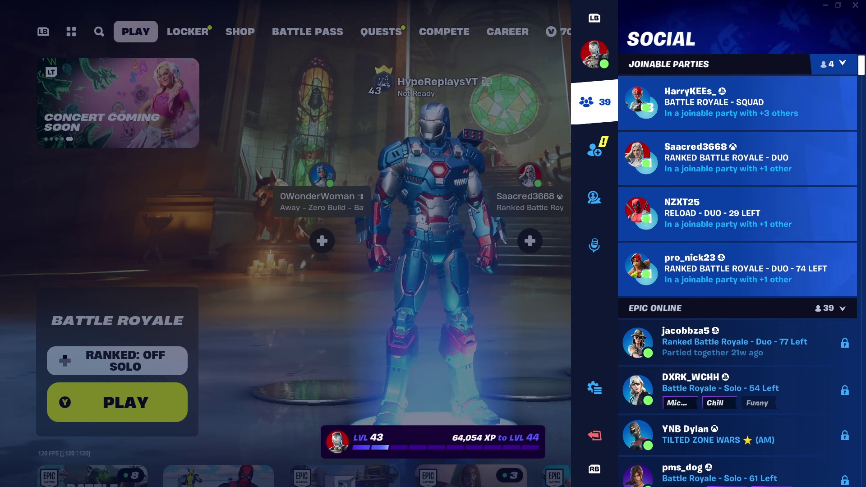
key("Down")
key("Down")
key("Up")
key("Up")
key("Up")
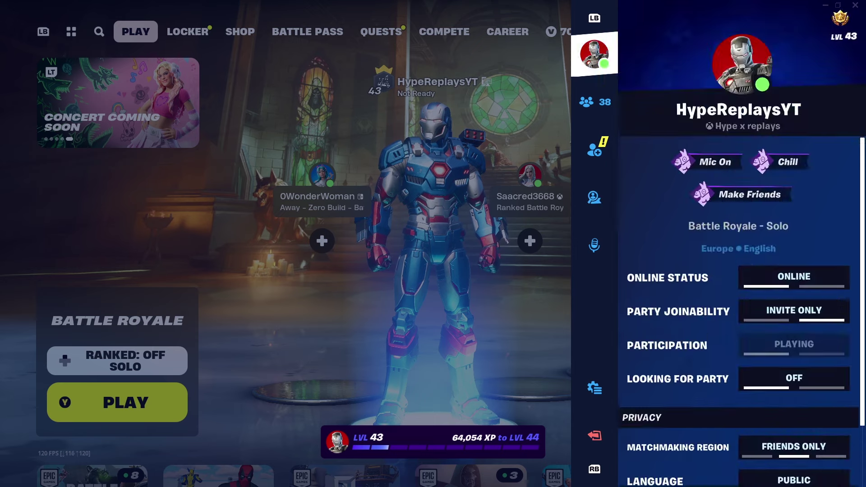
key("Down")
key("Down")
key("Down")
key("Down")
key("Down")
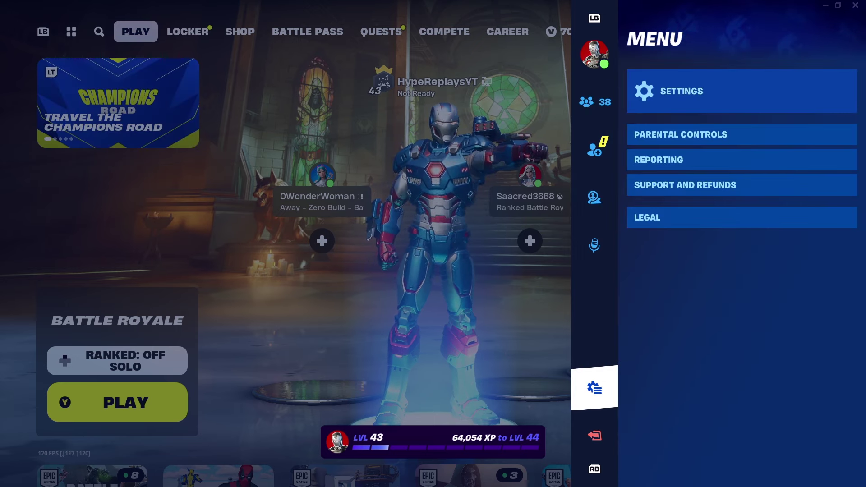
Browse the Menu entries from Settings down to Legal, settling on Parental Controls
key("Right")
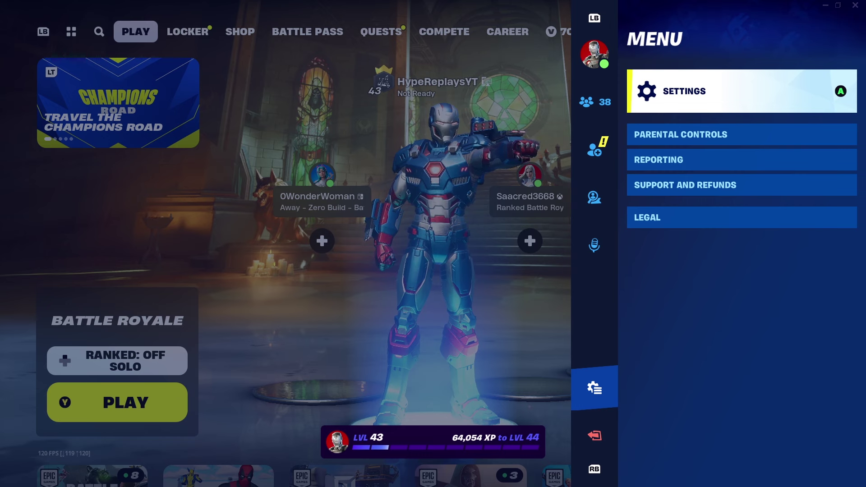
key("Down")
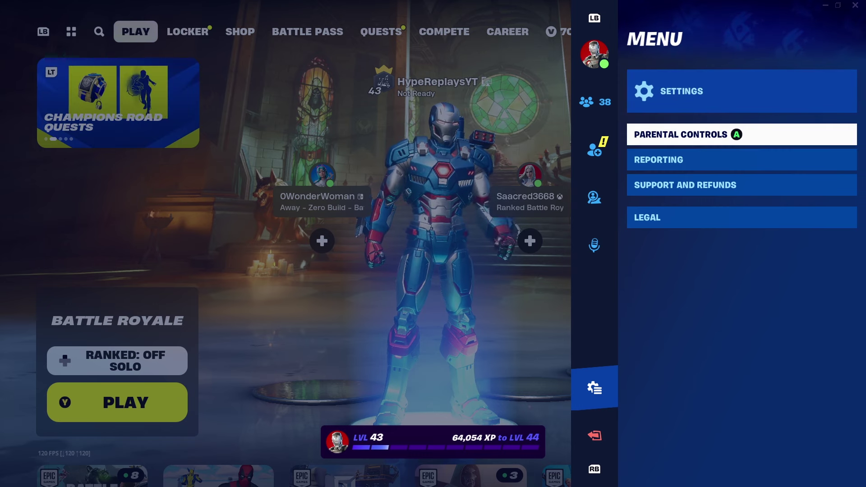
key("Down")
key("Down")
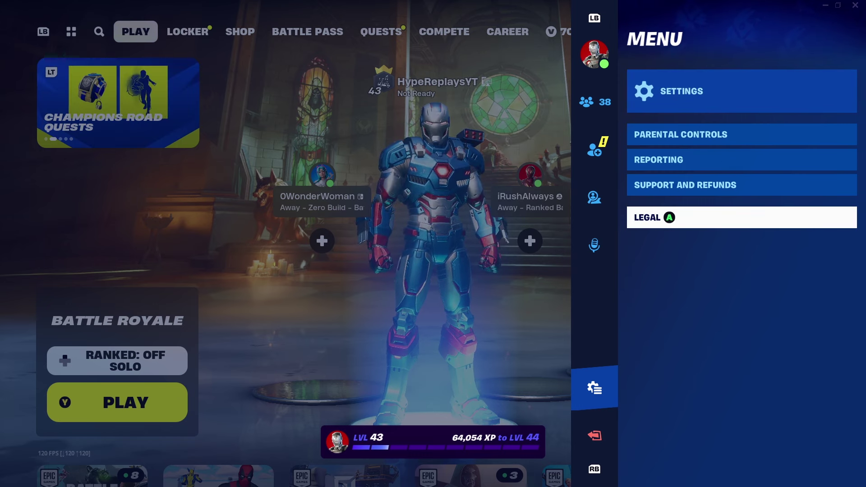
key("Down")
key("Up")
key("Up")
key("Up")
key("Up")
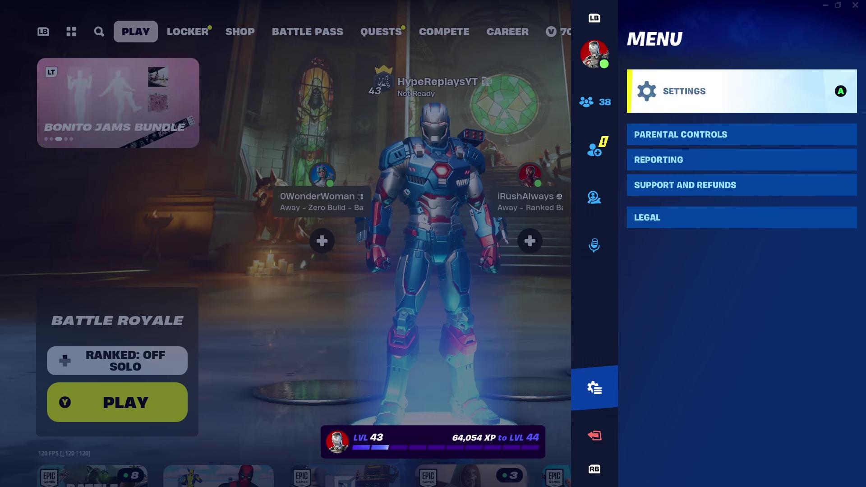
key("Down")
Select Parental Controls to bring up its family setup screen
key("Return")
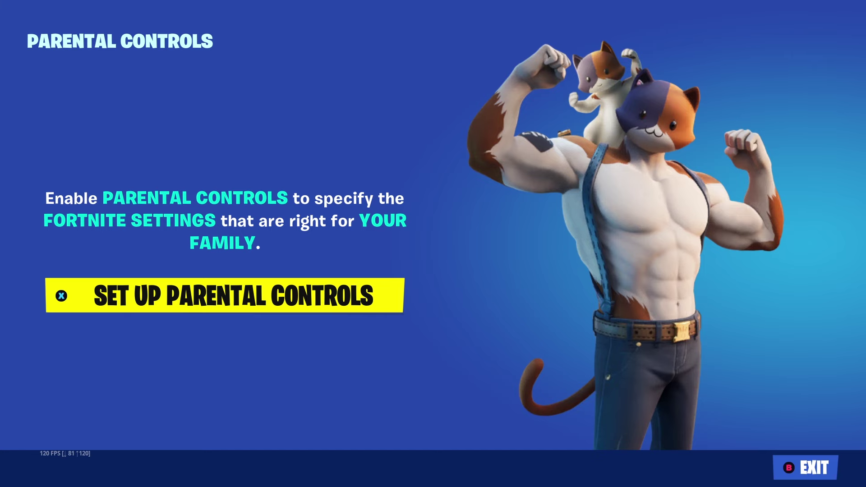